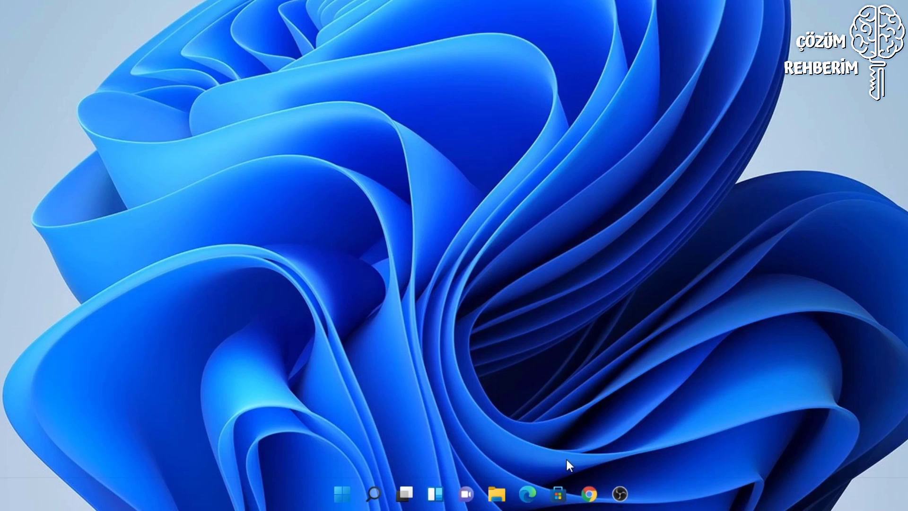
Step: Open the Windows settings and go to the taskbar options (Görev Çubuğu) under Kişiselleştirme
left_click(374, 493)
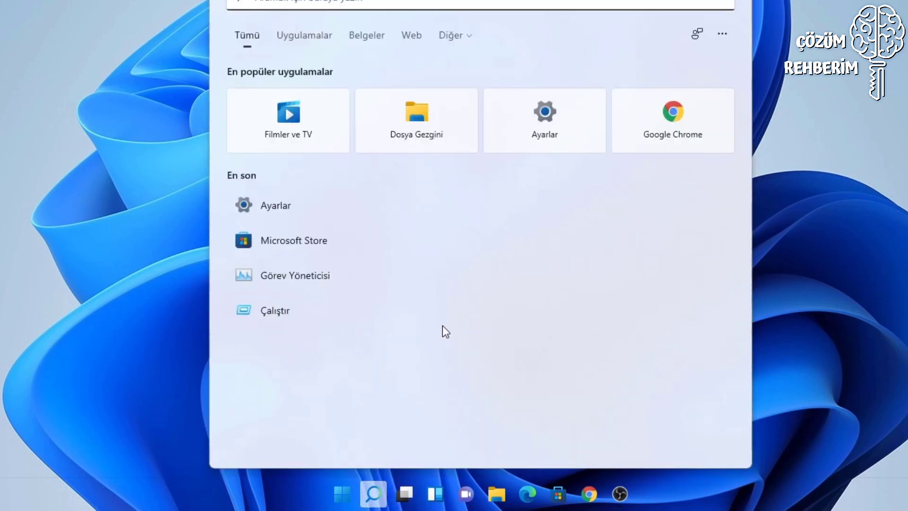
left_click(553, 144)
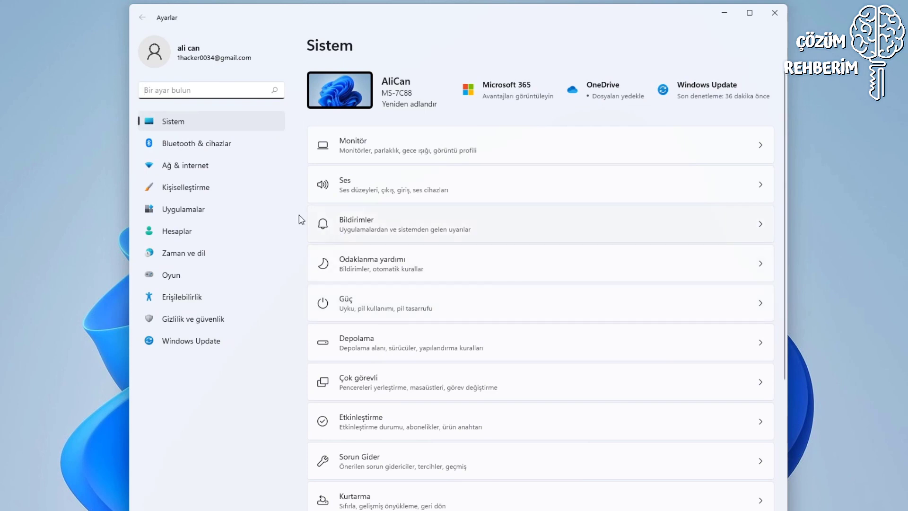
left_click(187, 188)
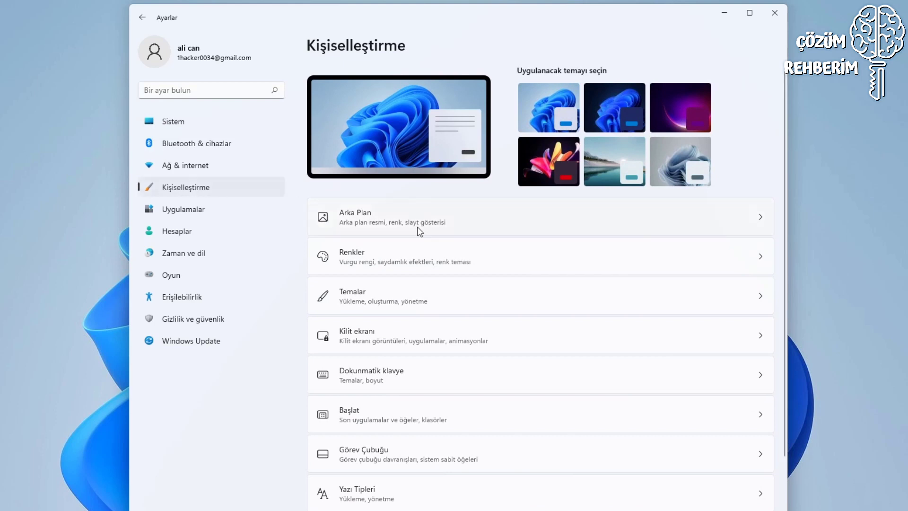
scroll(446, 243, "down", 2)
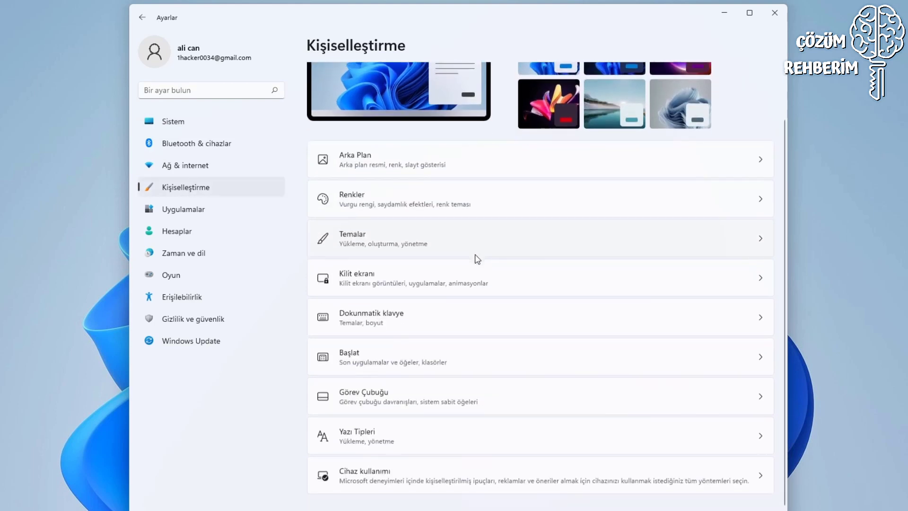
left_click(415, 403)
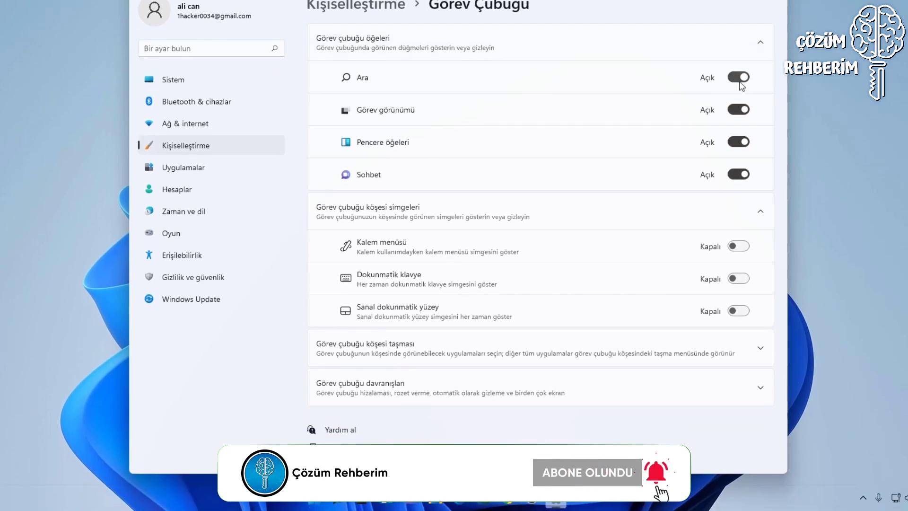
Step: Switch the Ara taskbar item off and back on, and turn off the Sohbet item
left_click(740, 83)
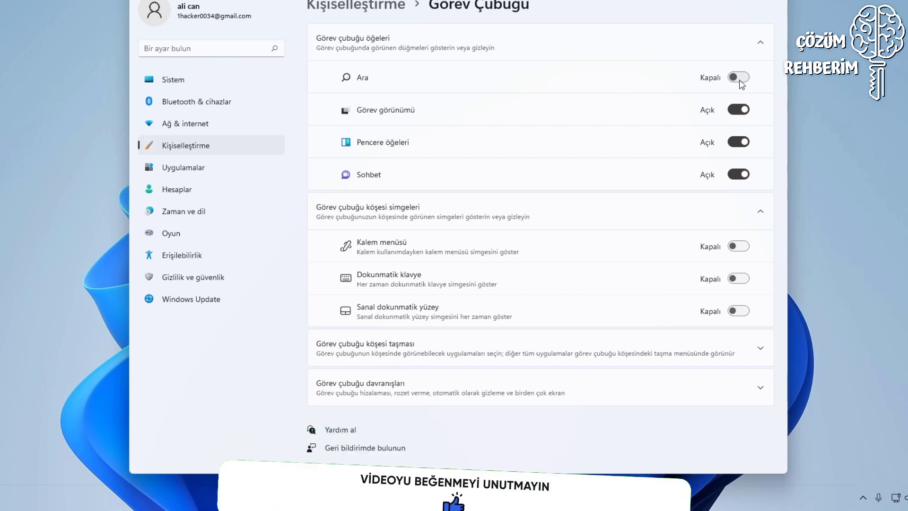
left_click(740, 77)
left_click(738, 174)
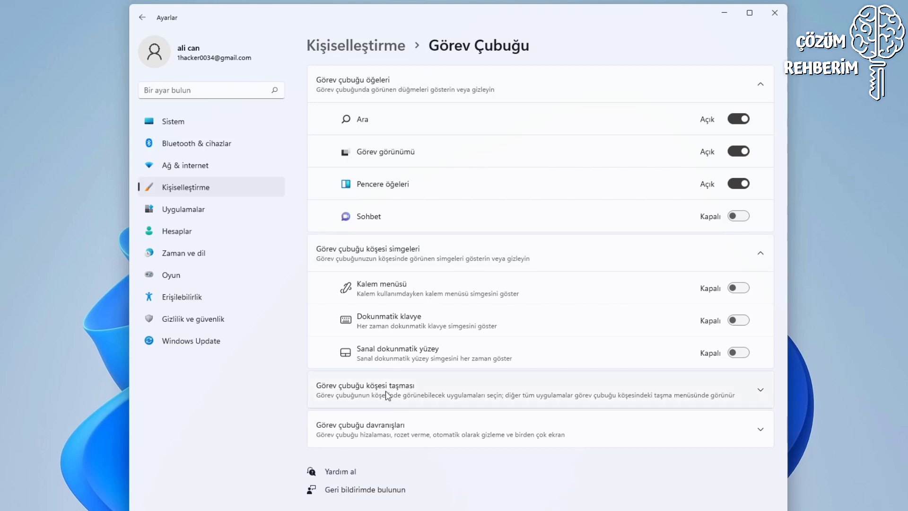
Step: Expand the taskbar corner overflow list, turn on the Google Chrome icon, try it in the taskbar corner and turn it off again
left_click(412, 397)
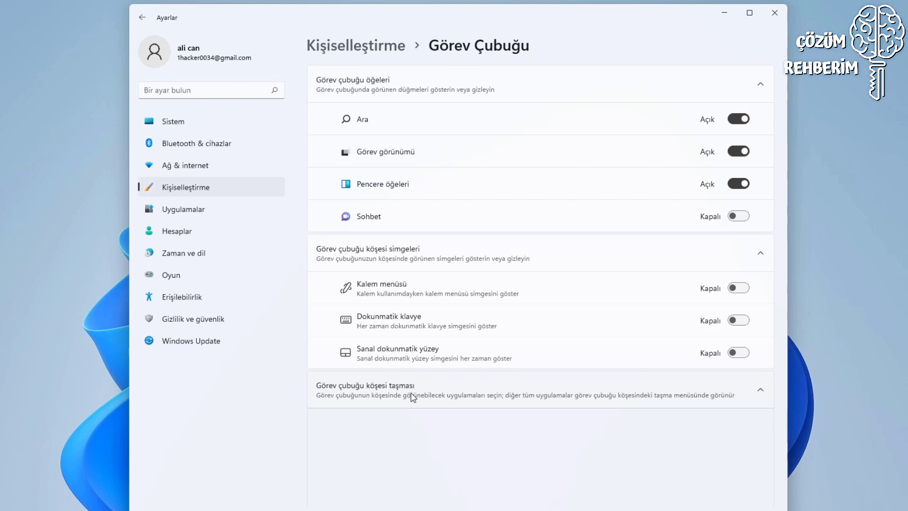
scroll(426, 397, "down", 5)
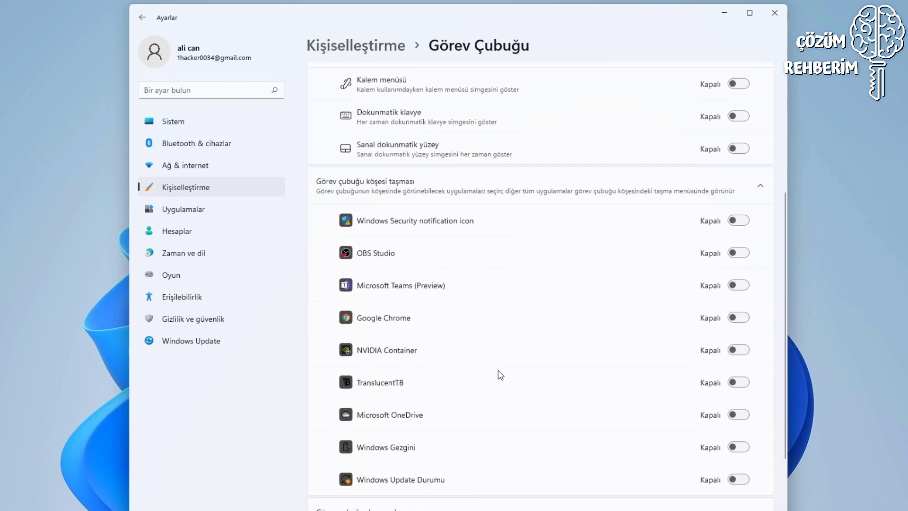
scroll(501, 371, "down", 2)
scroll(512, 358, "up", 2)
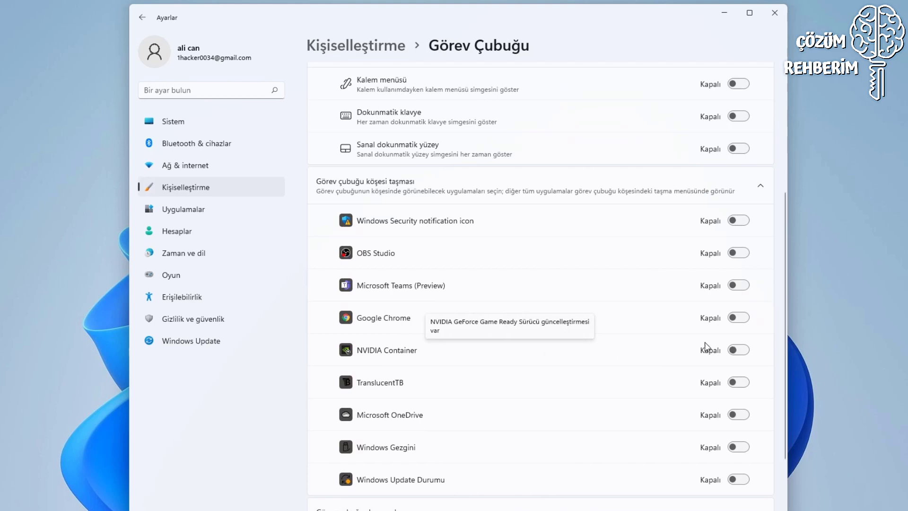
left_click(738, 318)
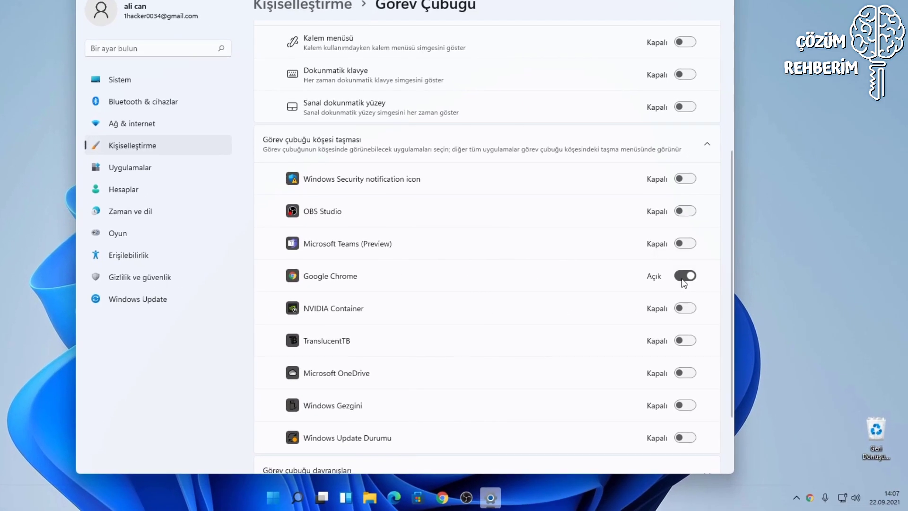
left_click(809, 497)
left_click(809, 498)
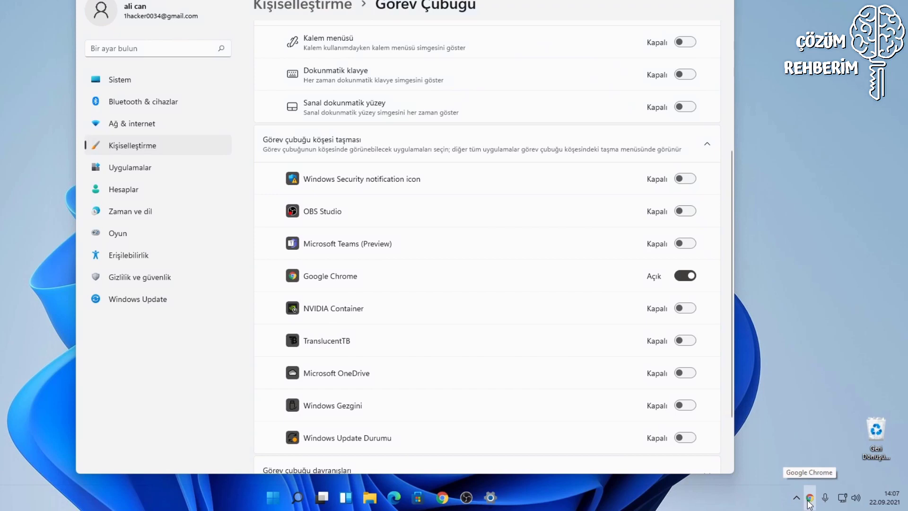
left_click(685, 276)
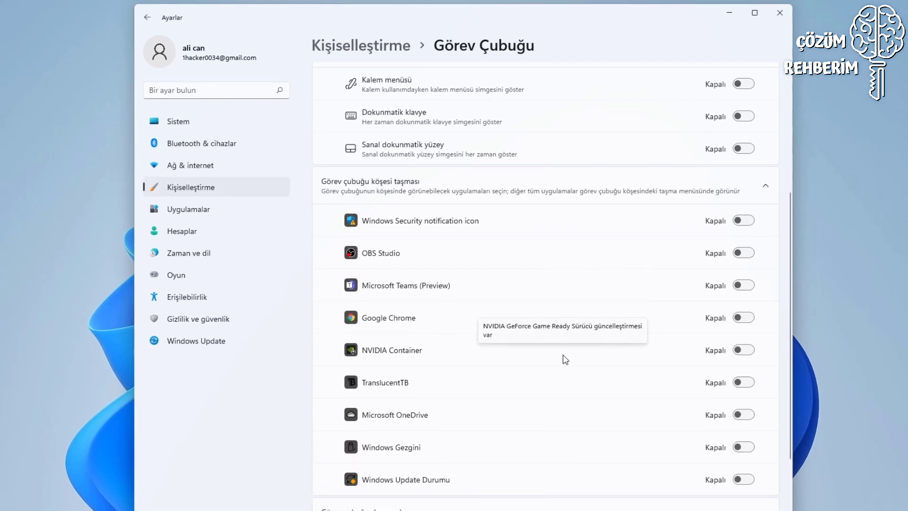
Step: Expand the taskbar behaviours and try the taskbar alignment options Sol and Ortala, ending on Sol
scroll(564, 359, "down", 2)
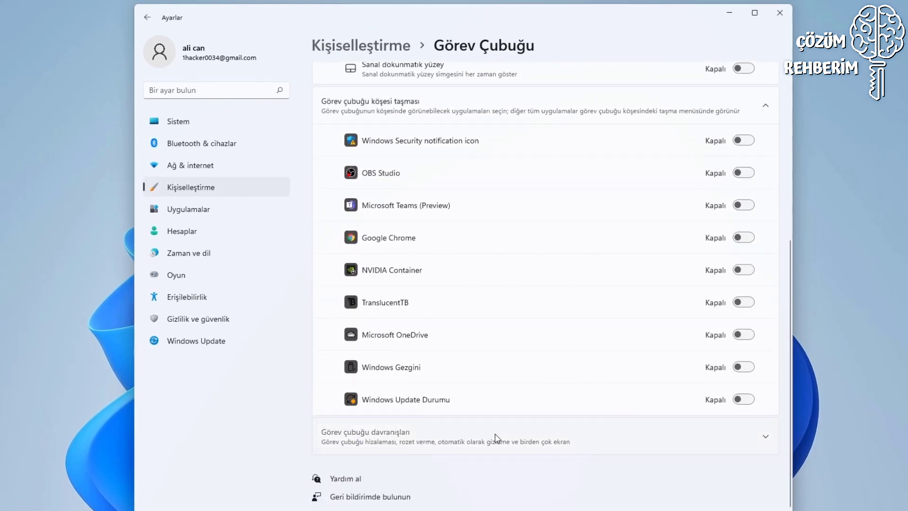
scroll(524, 444, "down", 3)
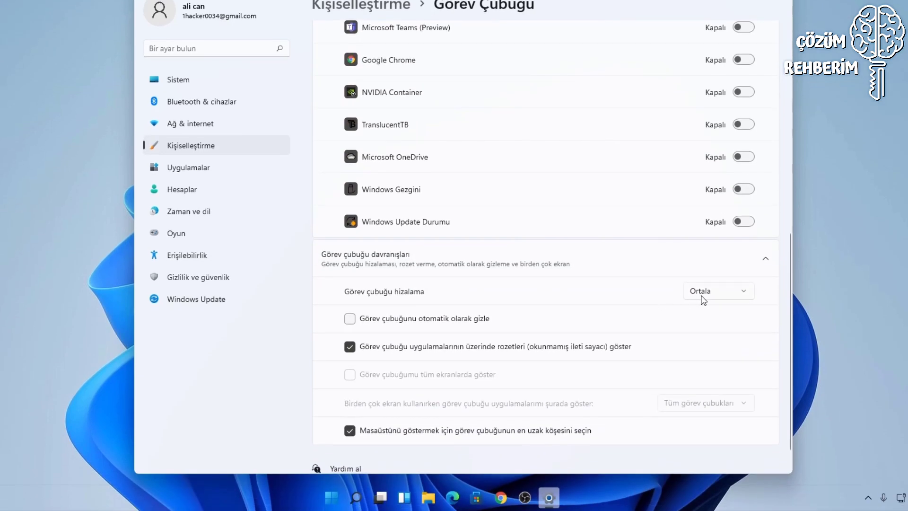
left_click(703, 337)
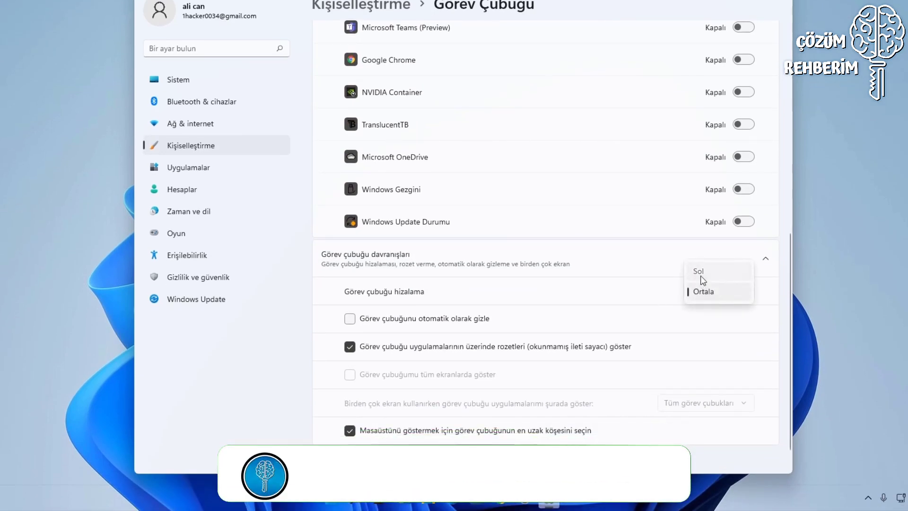
left_click(699, 272)
left_click(706, 290)
left_click(710, 313)
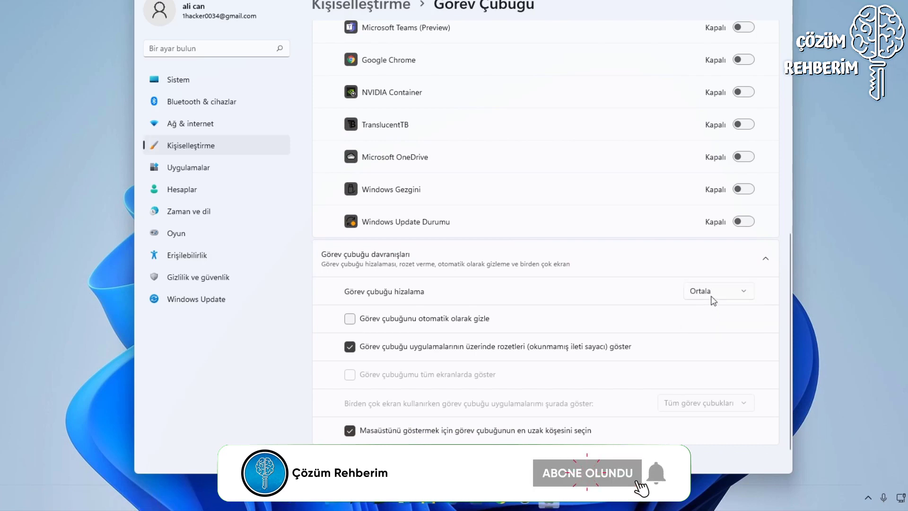
left_click(712, 297)
left_click(712, 274)
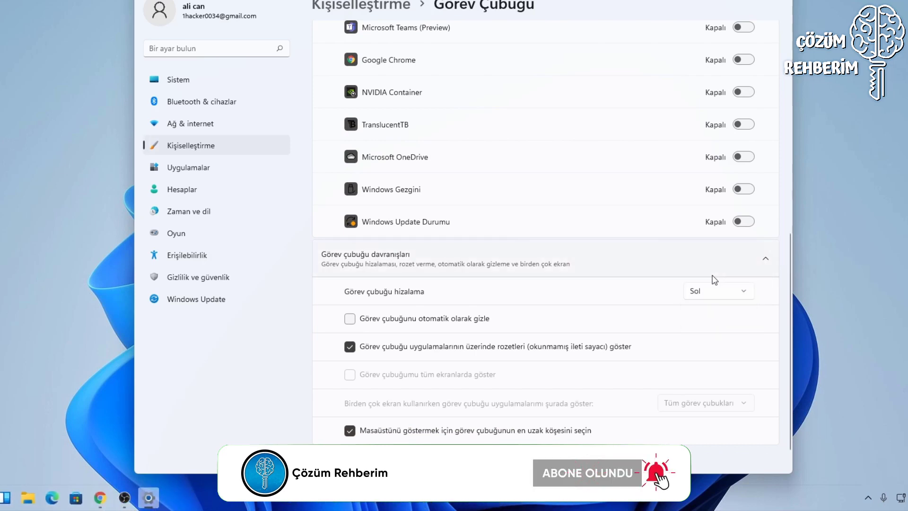
Step: Try automatic hiding of the taskbar and disable it again
left_click(350, 319)
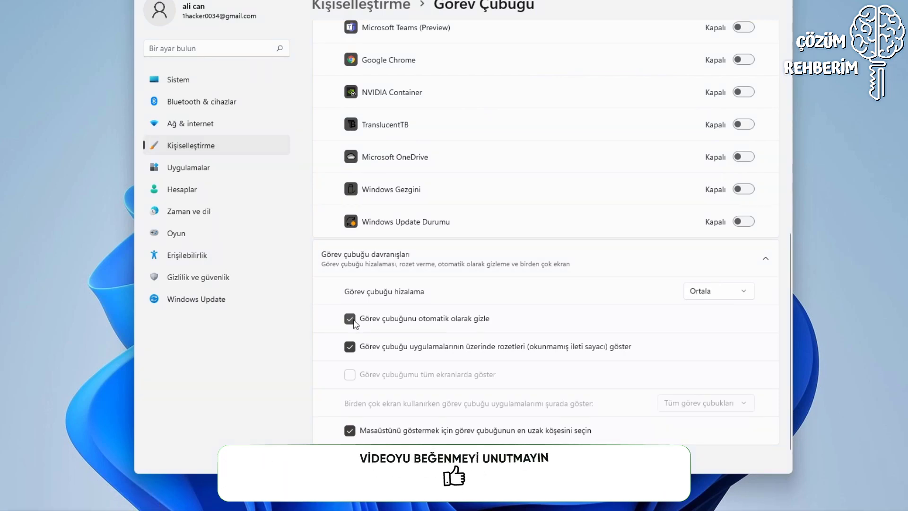
left_click(354, 320)
left_click(353, 320)
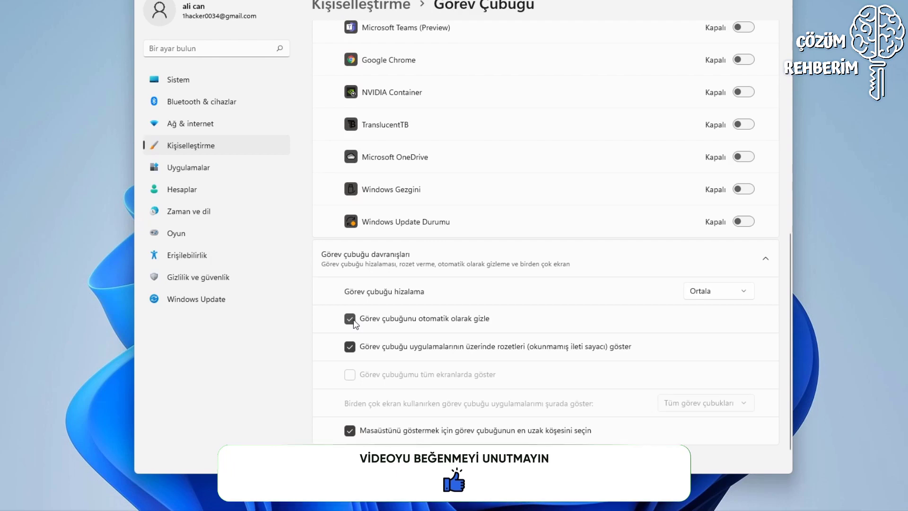
mouse_move(404, 503)
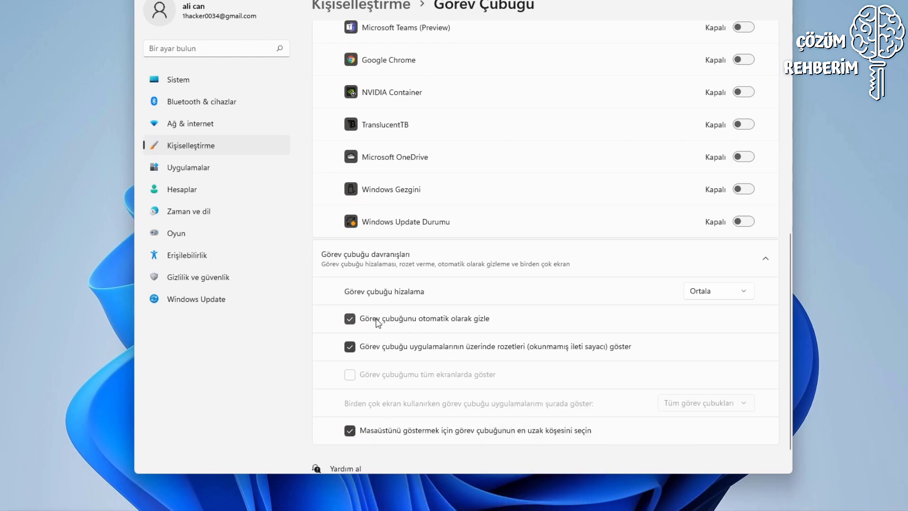
left_click(354, 318)
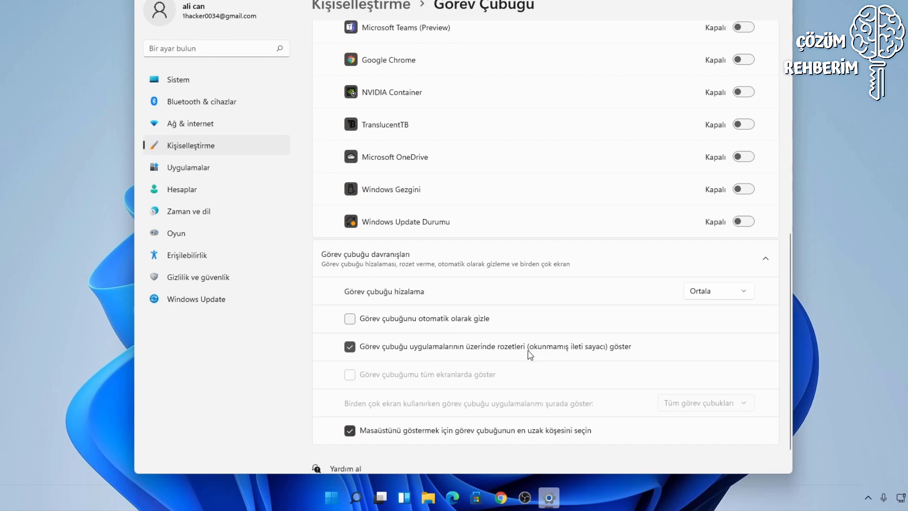
scroll(445, 366, "down", 1)
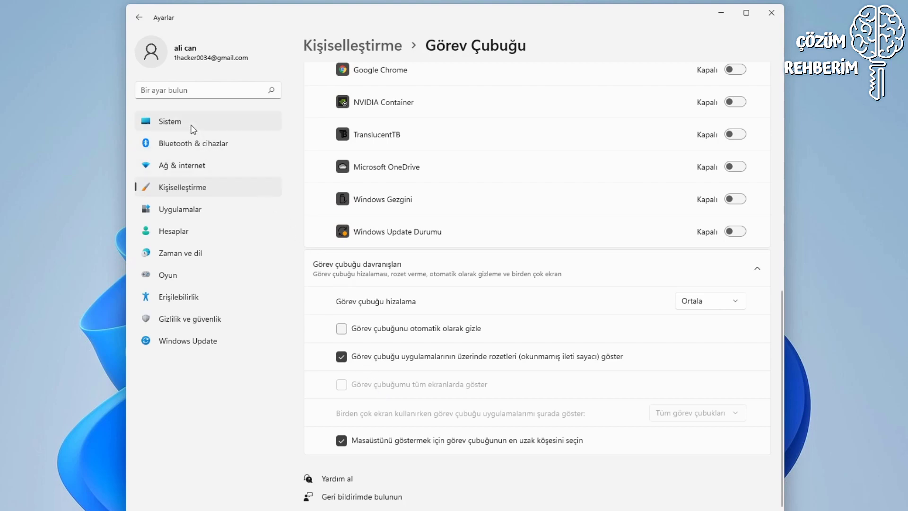
Step: Go to the colour settings (Renkler) under Kişiselleştirme and set the mode to Koyu
left_click(191, 191)
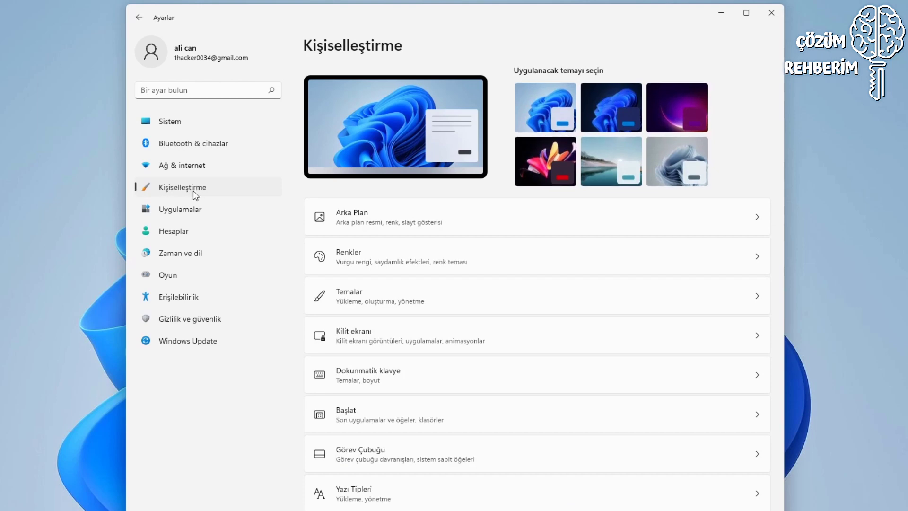
left_click(391, 257)
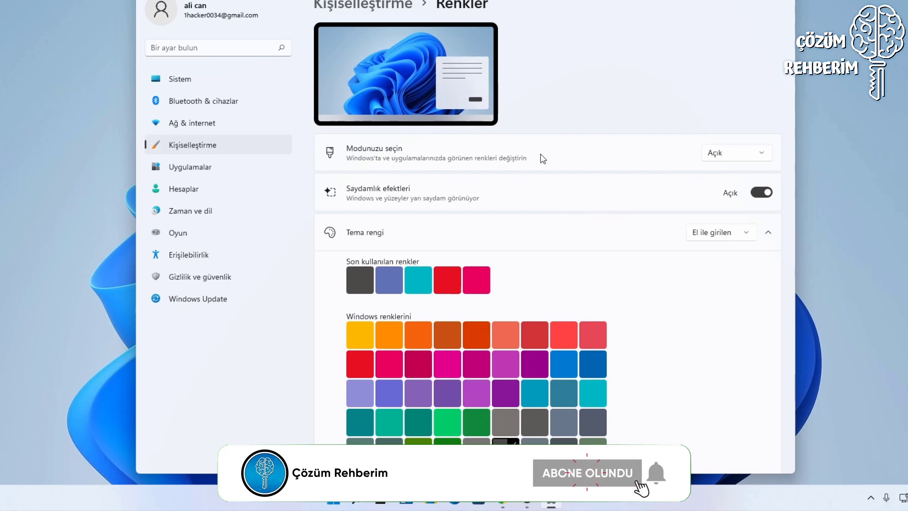
left_click(705, 152)
left_click(732, 170)
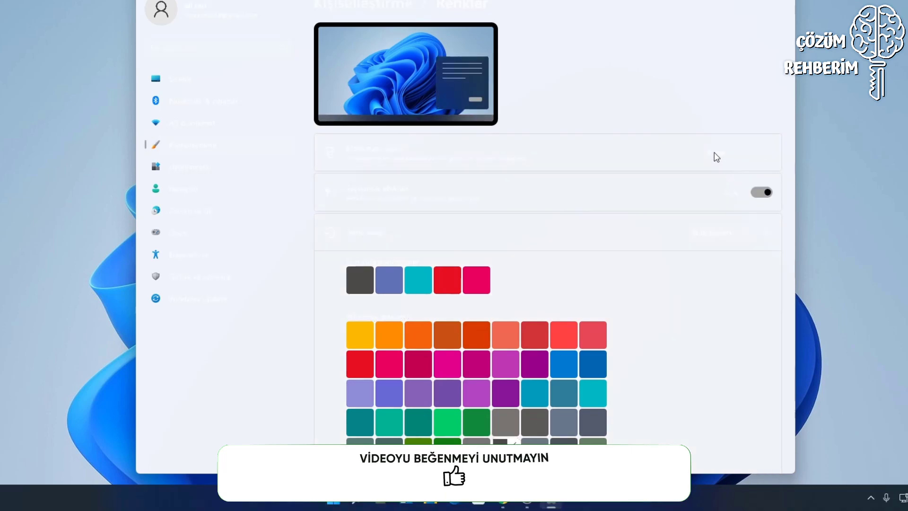
Step: Set the colour mode to Özel, collapse its options, and switch the transparency effects off and back on
left_click(711, 153)
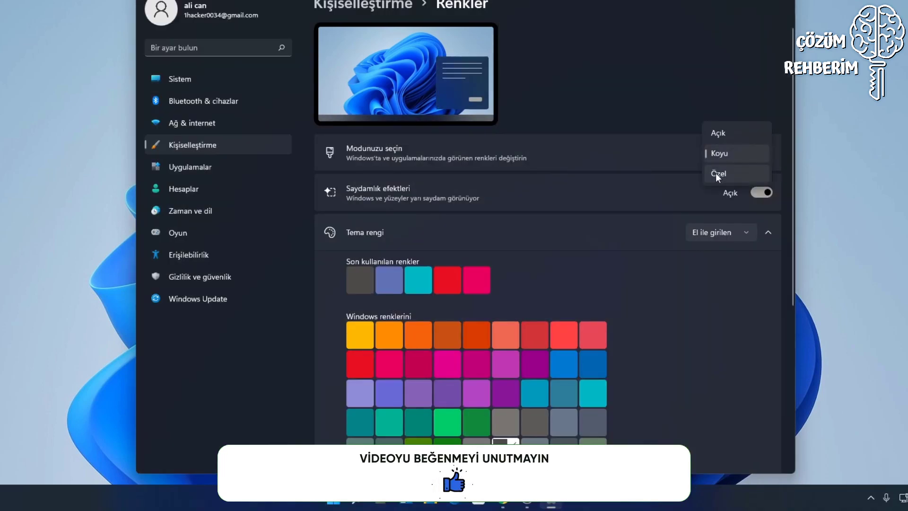
left_click(716, 173)
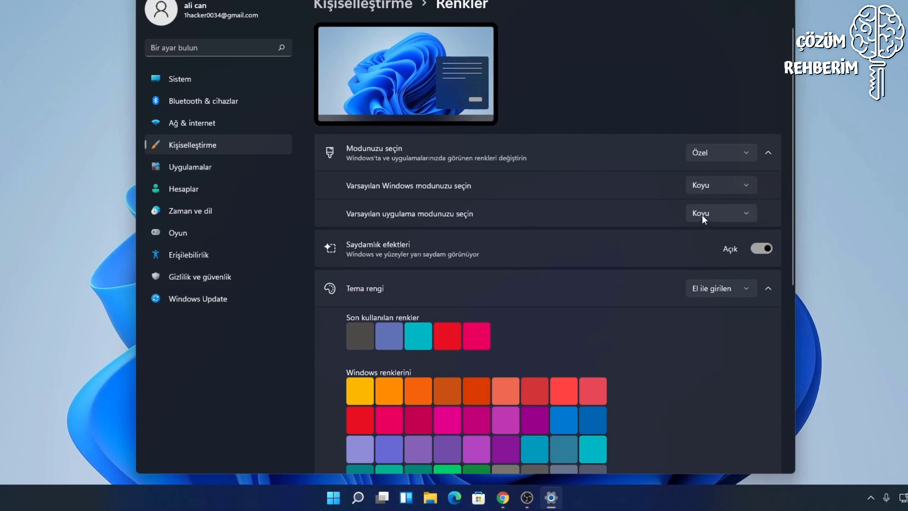
left_click(599, 160)
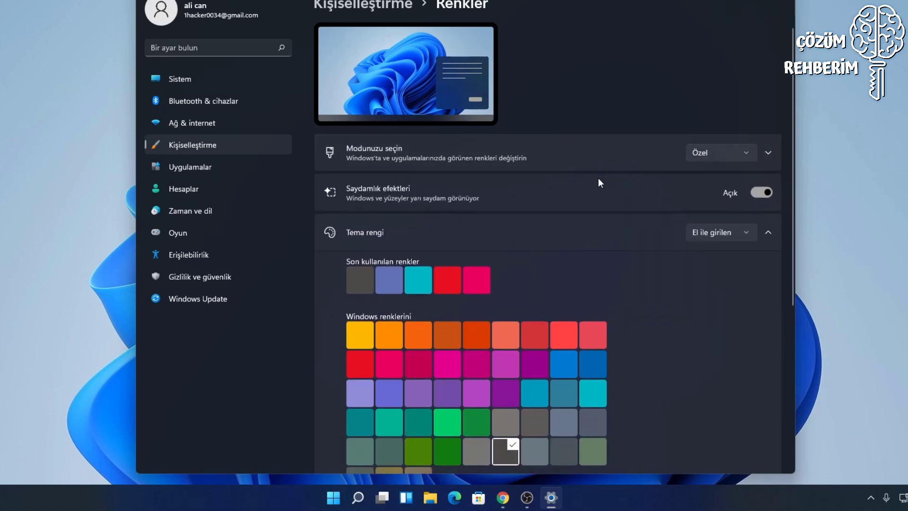
left_click(761, 194)
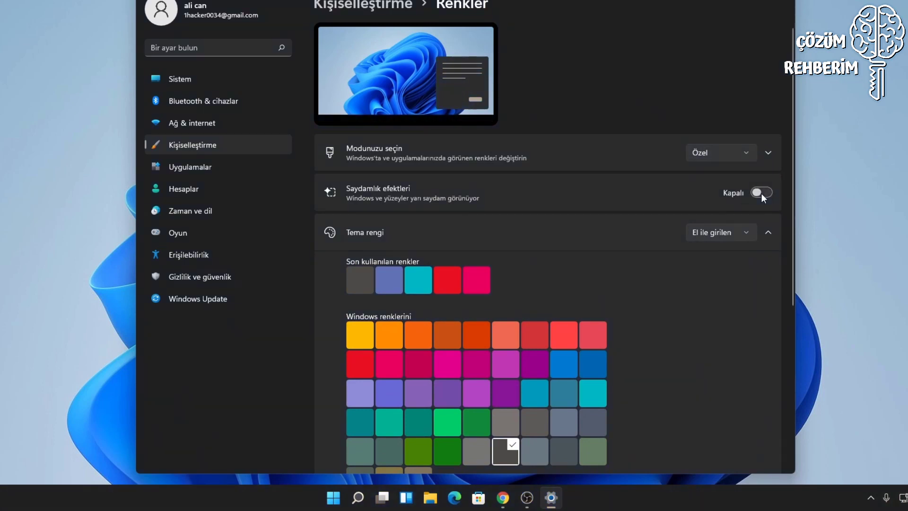
left_click(761, 193)
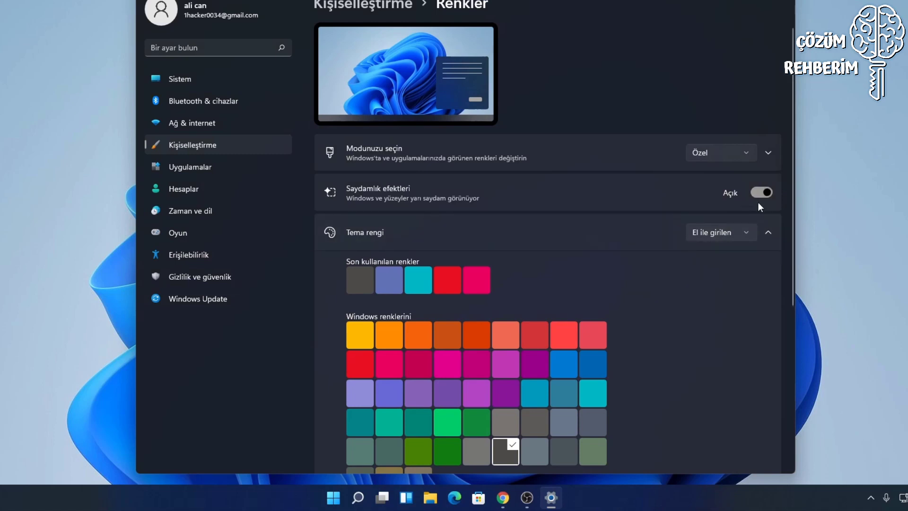
Step: Choose the dark grey recent colour as the theme colour and accept it in the custom theme colour picker
scroll(680, 223, "down", 2)
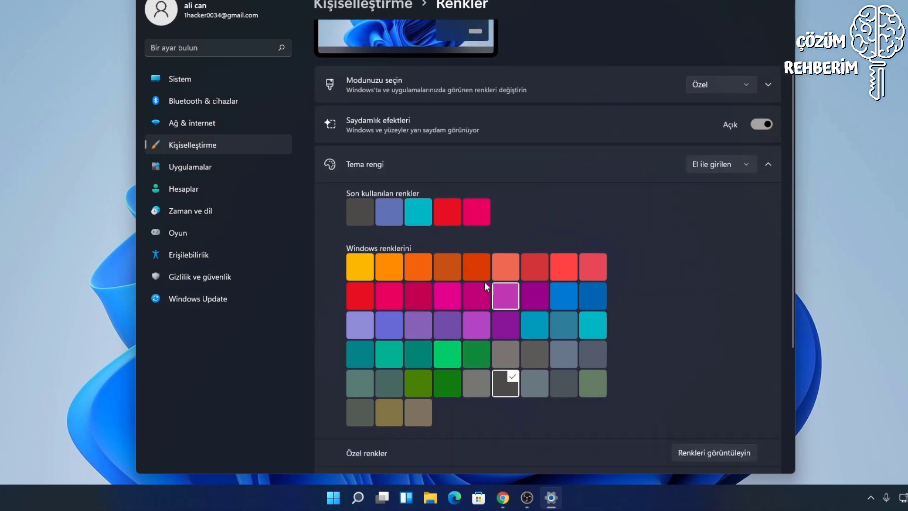
left_click(351, 221)
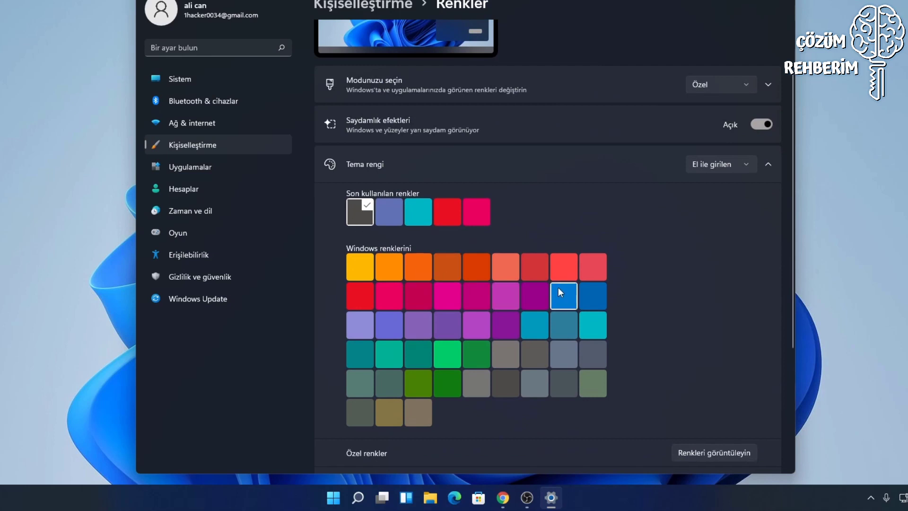
scroll(568, 293, "down", 2)
left_click(704, 385)
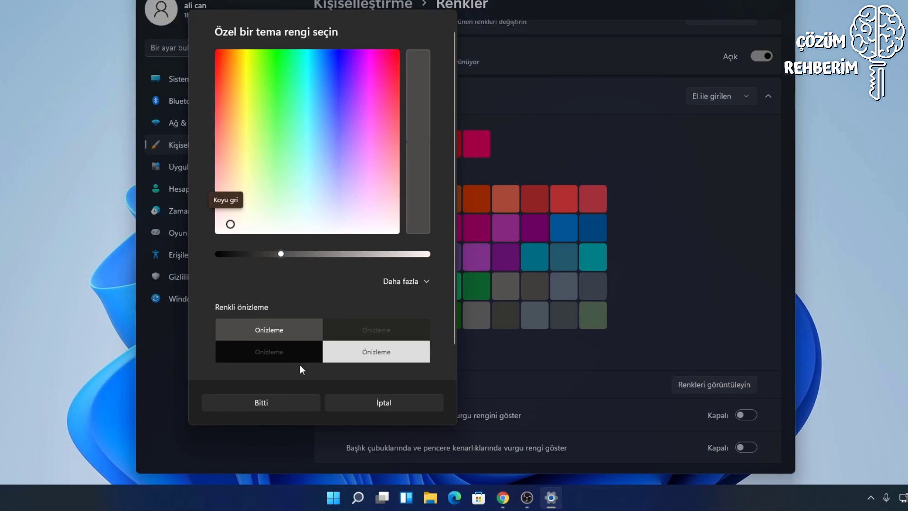
left_click(293, 403)
scroll(528, 403, "down", 3)
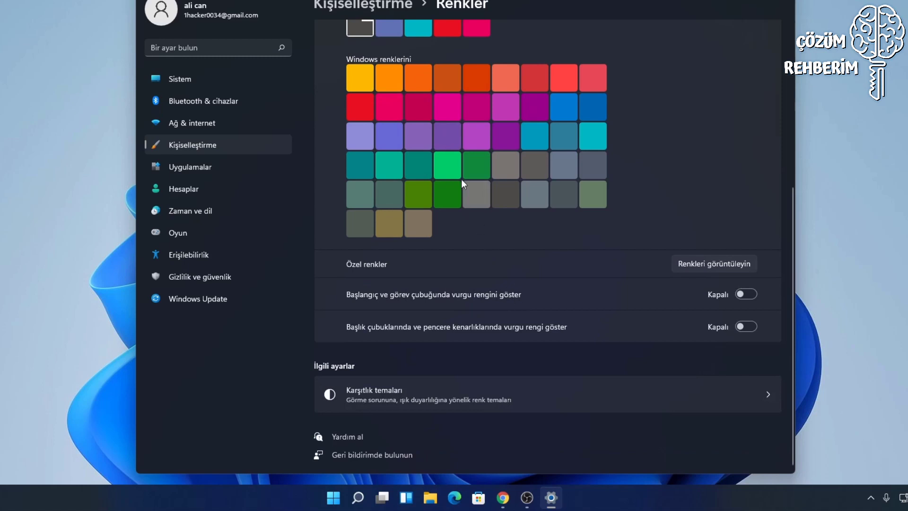
Step: Choose the dark green Windows colour as the theme colour and switch its display on Start and the taskbar on and off again
left_click(449, 188)
left_click(745, 295)
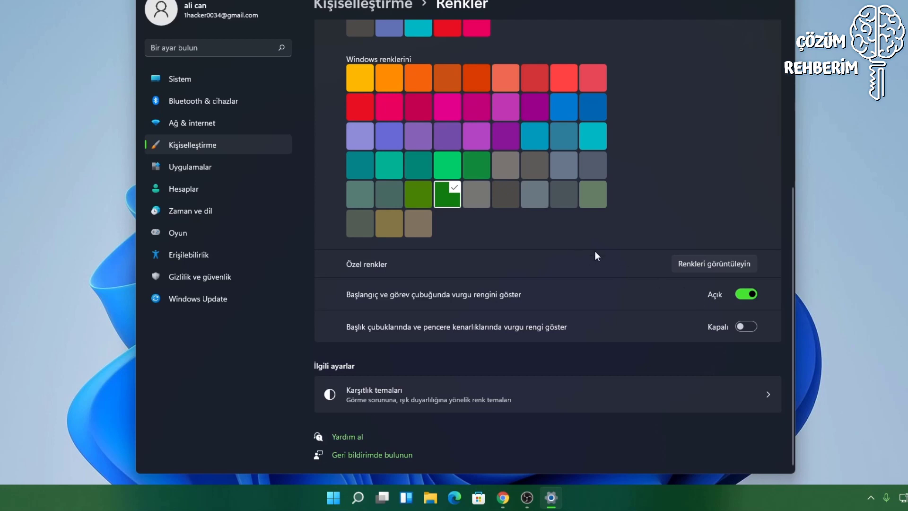
left_click(749, 295)
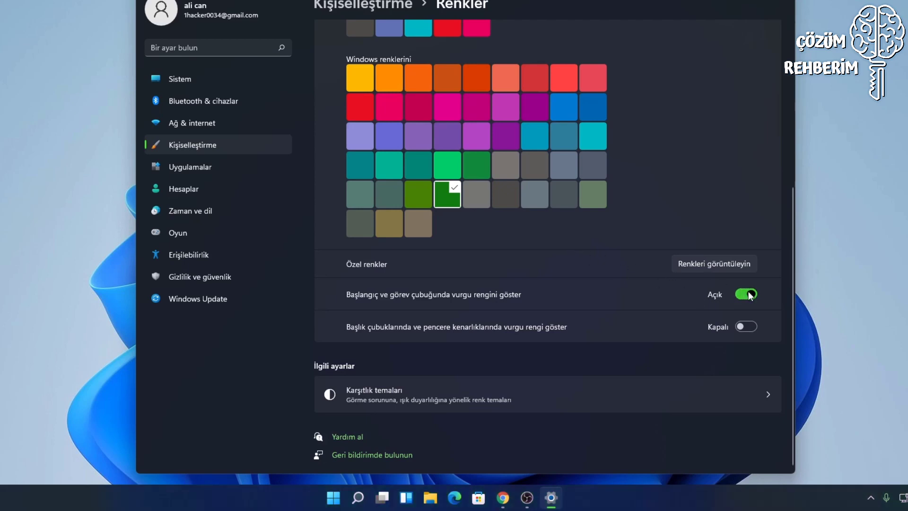
Step: Enable the accent colour on title bars and window borders, and close the settings window
left_click(746, 326)
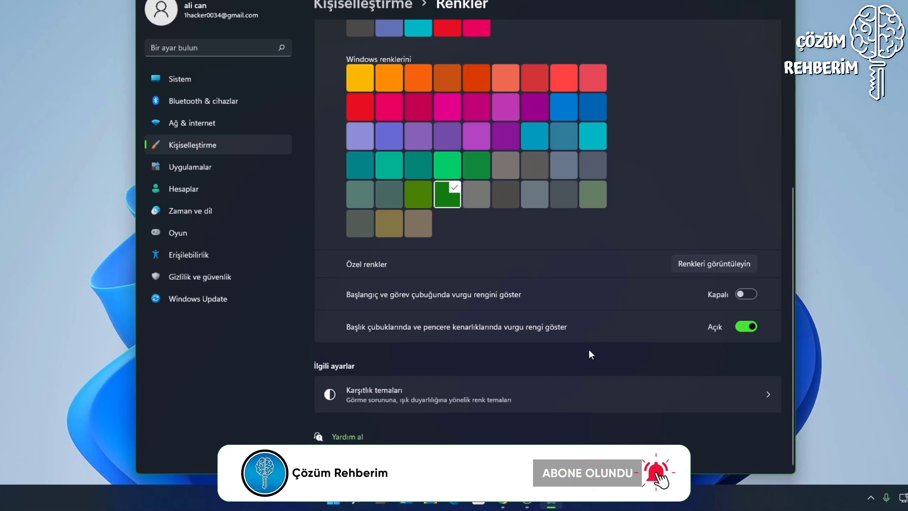
left_click(759, 5)
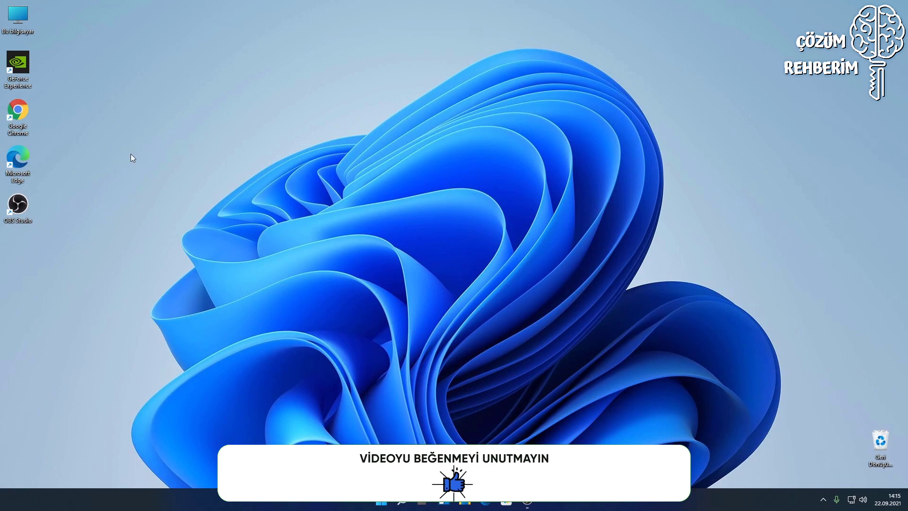
Step: Open Google Chrome from the desktop, pin it to the taskbar (Görev çubuğuna sabitle) and close its window
left_click_drag(18, 112, 552, 510)
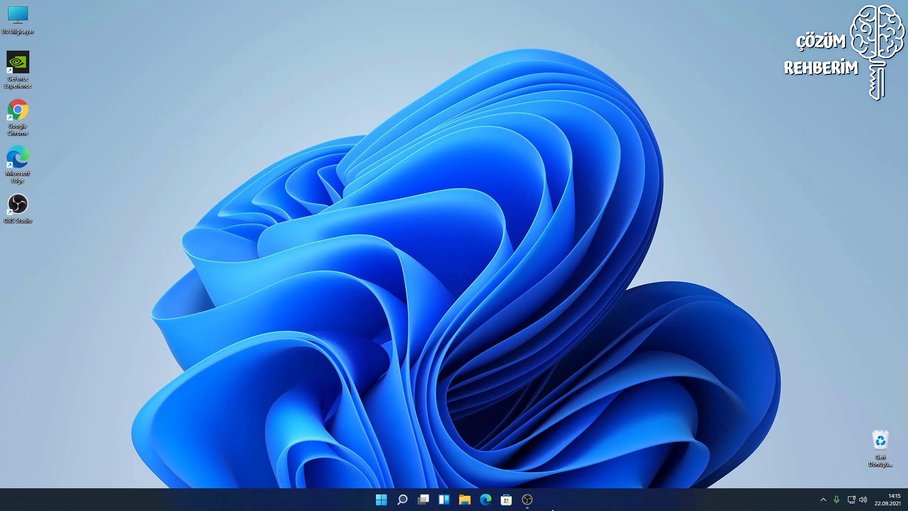
double_click(21, 115)
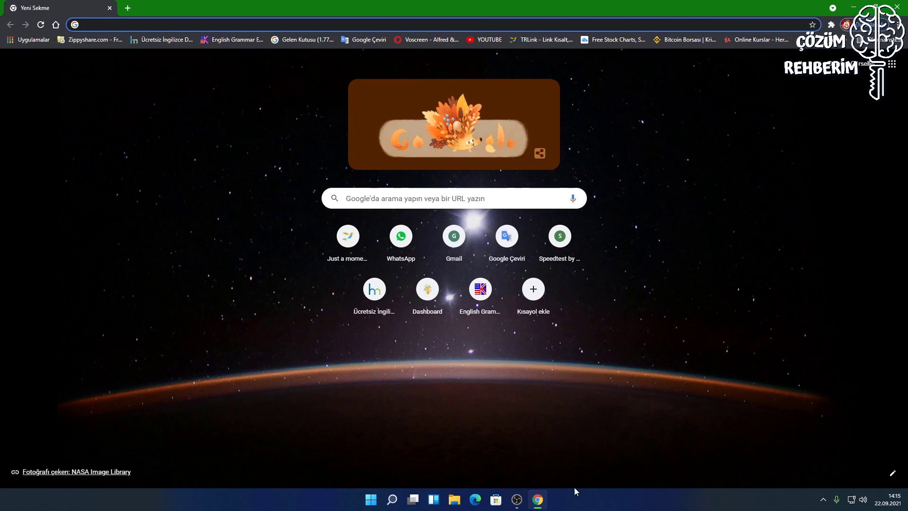
right_click(538, 500)
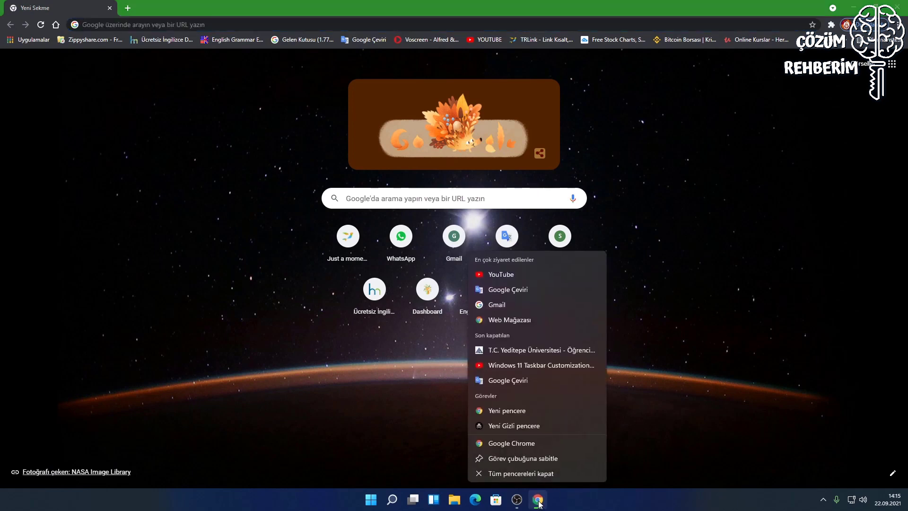
left_click(540, 460)
left_click(897, 7)
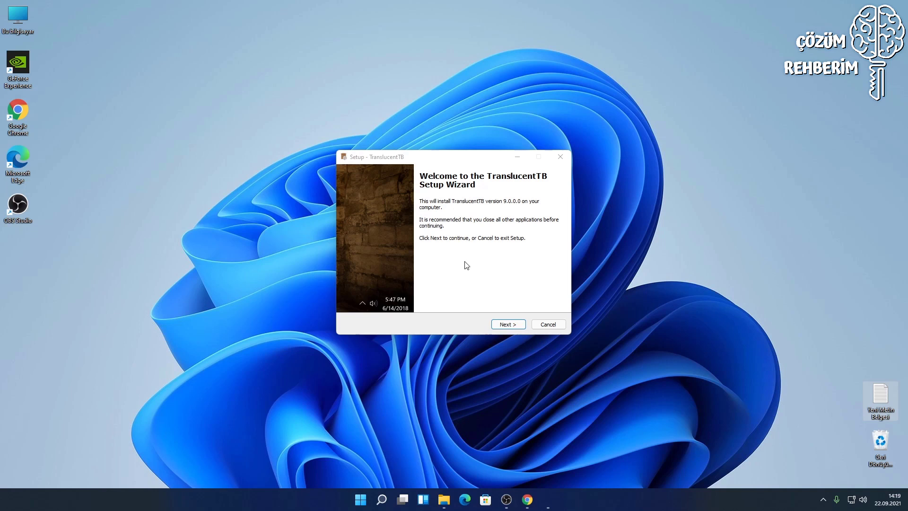
Step: Install TranslucentTB in C:\Program Files (x86)\TranslucentTB, accepting the licence agreement, and launch it, agreeing to the GPLv3 license
left_click(509, 325)
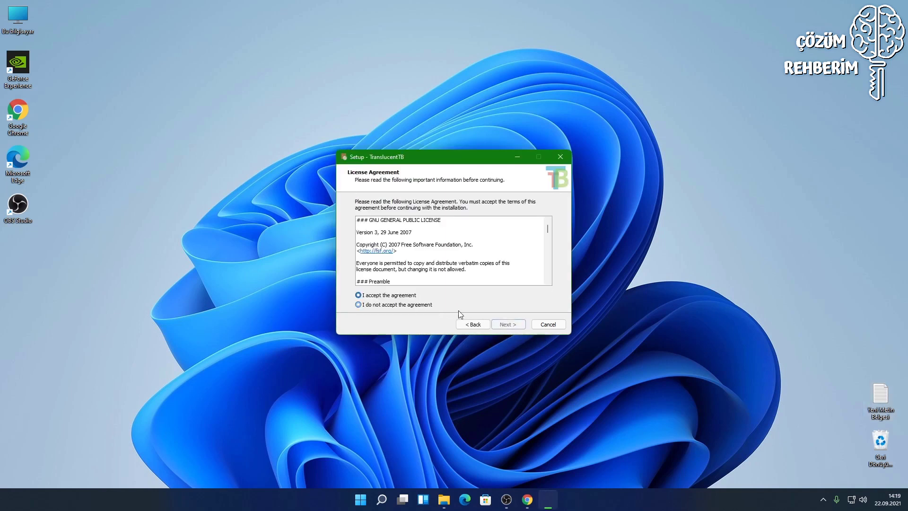
left_click(358, 295)
left_click(516, 325)
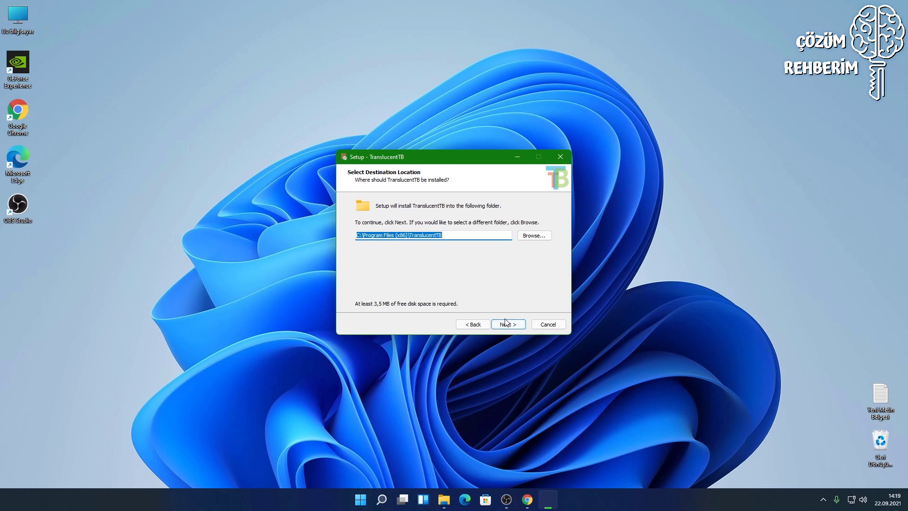
left_click(506, 323)
left_click(508, 324)
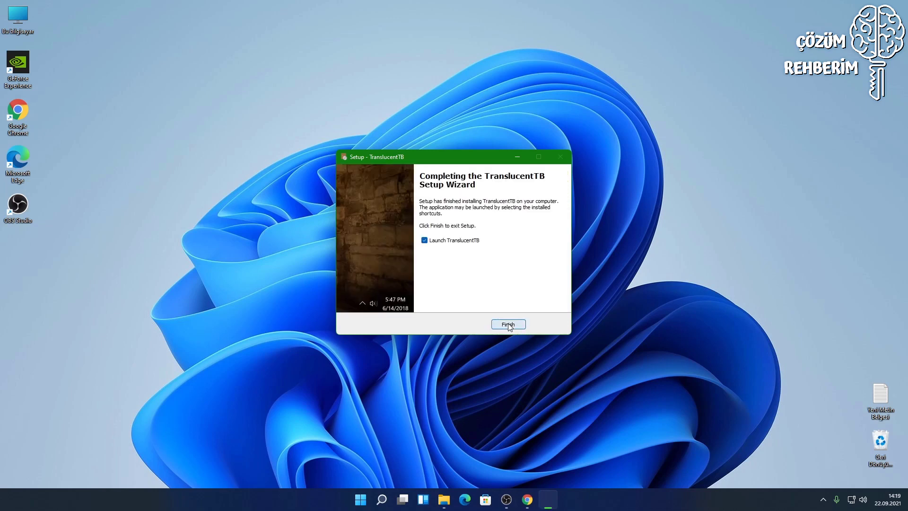
left_click(503, 324)
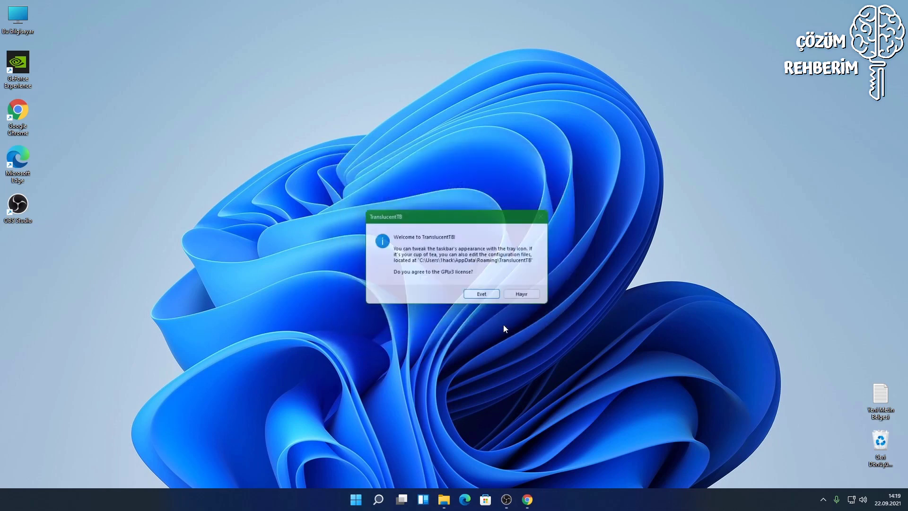
left_click(487, 297)
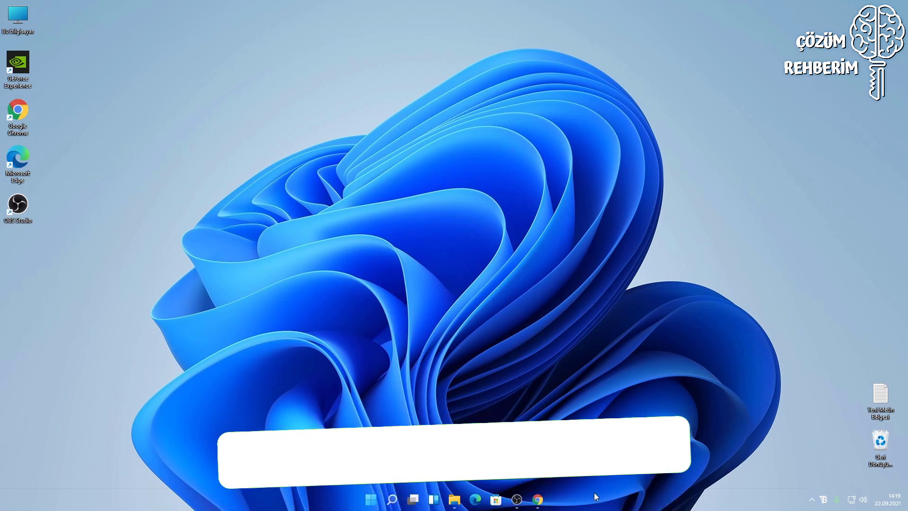
Step: Look through TranslucentTB's tray options for the taskbar states, such as Regular, Cortana/Search opened and Timeline opened, and dismiss them
right_click(823, 499)
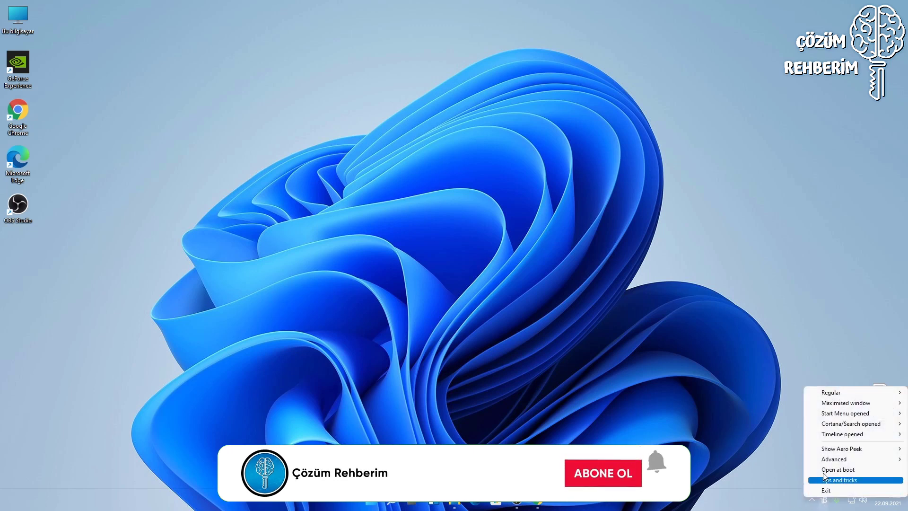
mouse_move(826, 395)
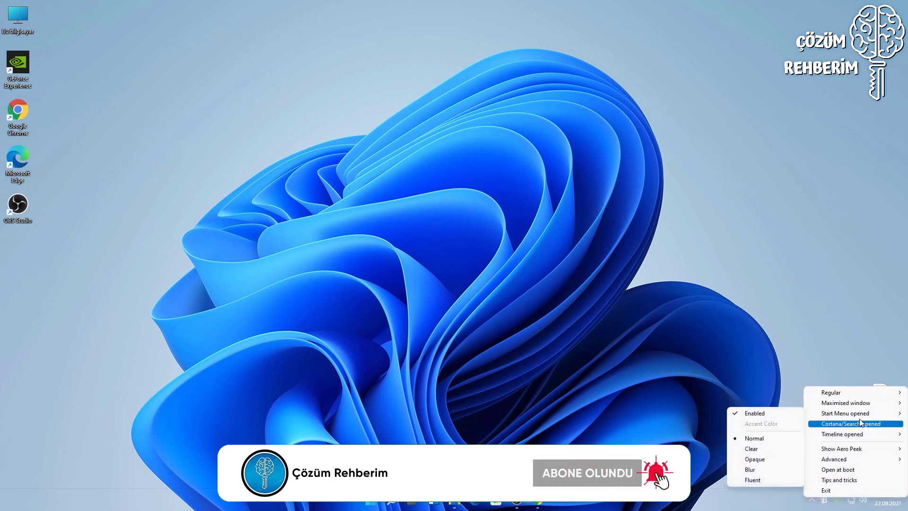
mouse_move(867, 435)
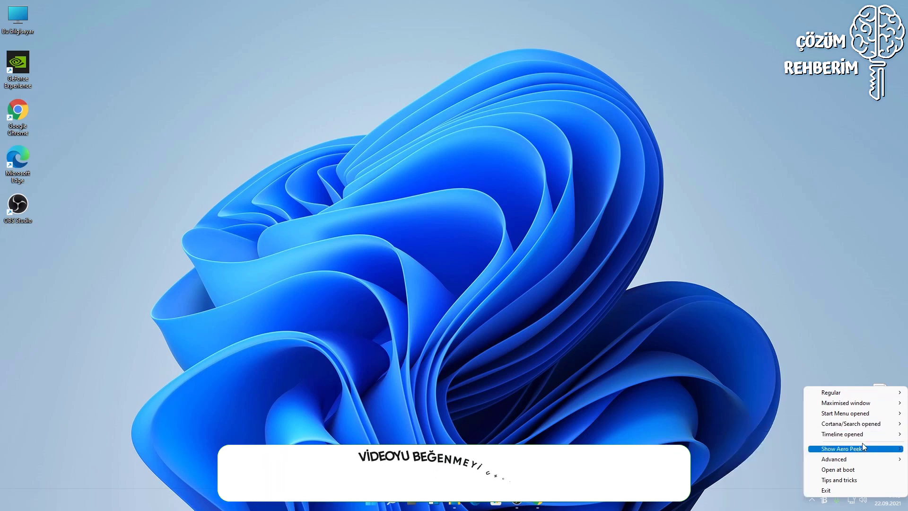
left_click(506, 316)
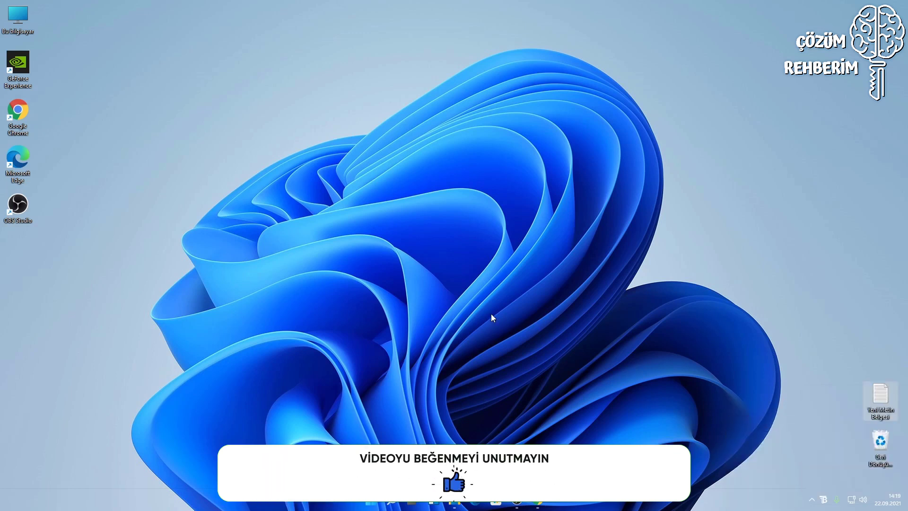